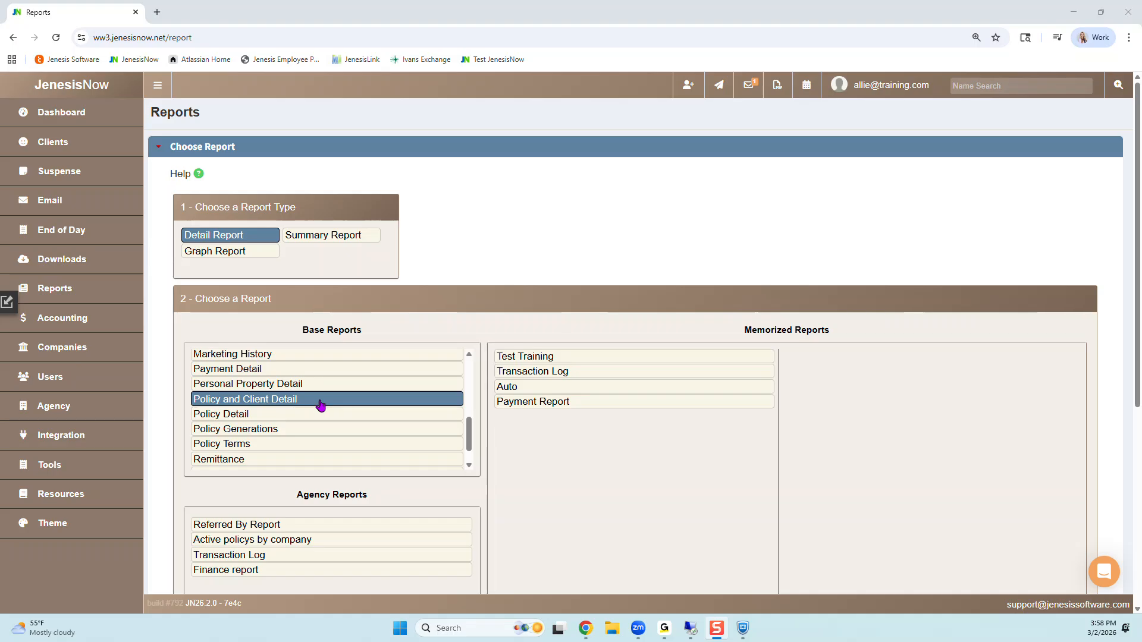
Step: Start building a detail report from the Policy and Client Detail base report
{"action": "left_click", "coordinate": [321, 405]}
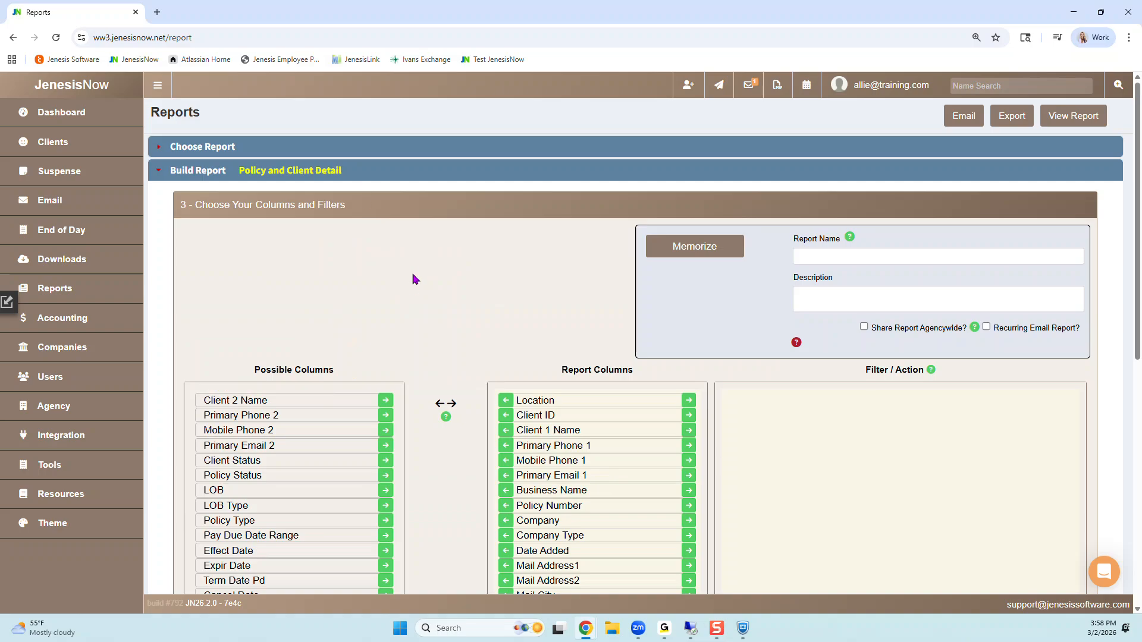
{"action": "scroll", "coordinate": [419, 275], "scroll_direction": "down", "scroll_amount": 2}
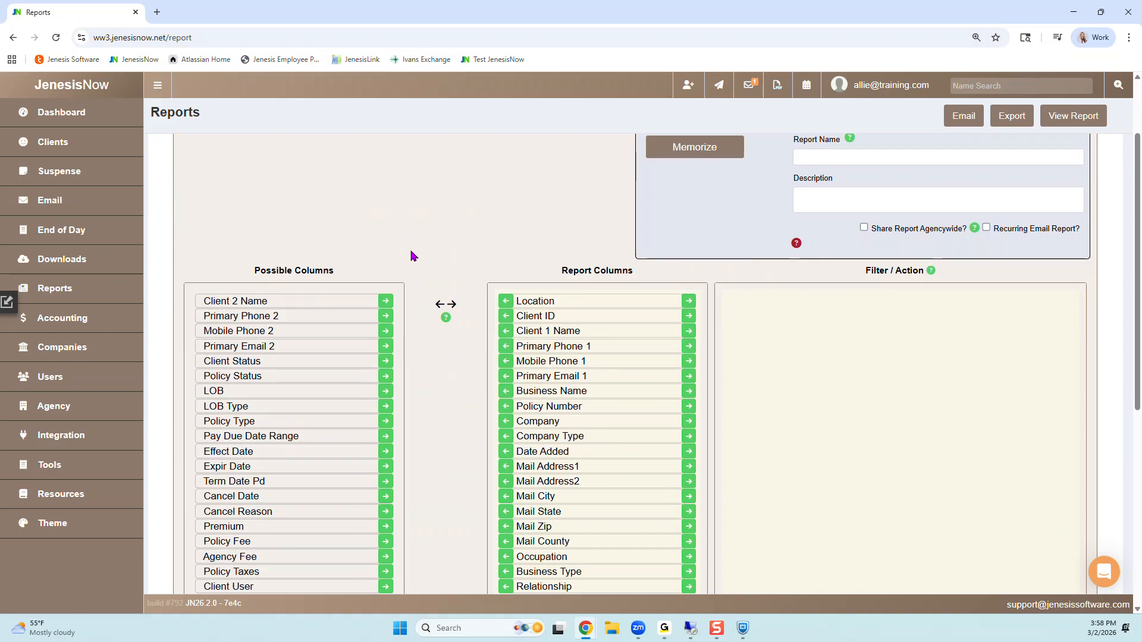
{"action": "scroll", "coordinate": [410, 252], "scroll_direction": "down", "scroll_amount": 2}
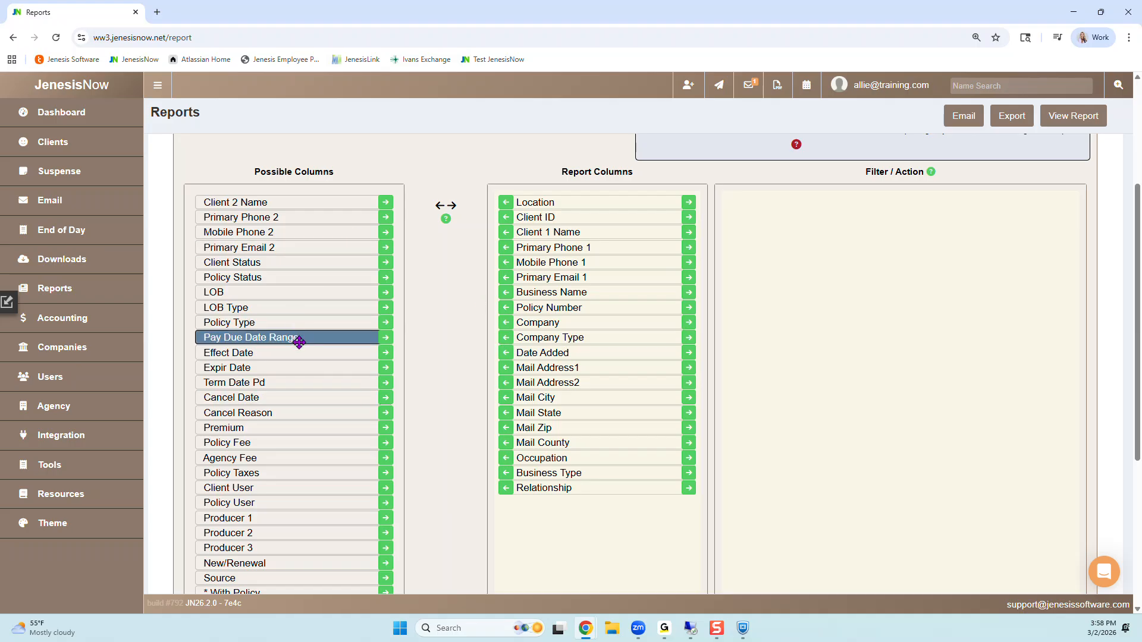
Step: Remove Date Added, all the mailing address fields from Mail Address1 through Mail County, Occupation and Relationship from the report columns
{"action": "left_click", "coordinate": [505, 354]}
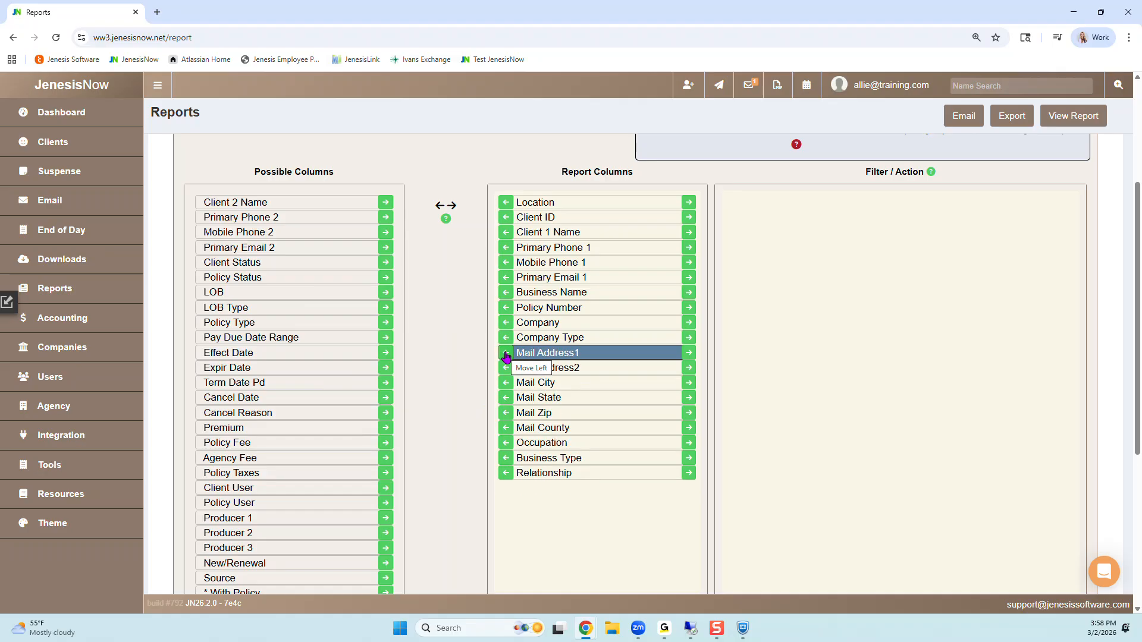
{"action": "left_click", "coordinate": [505, 354]}
{"action": "left_click", "coordinate": [505, 354]}
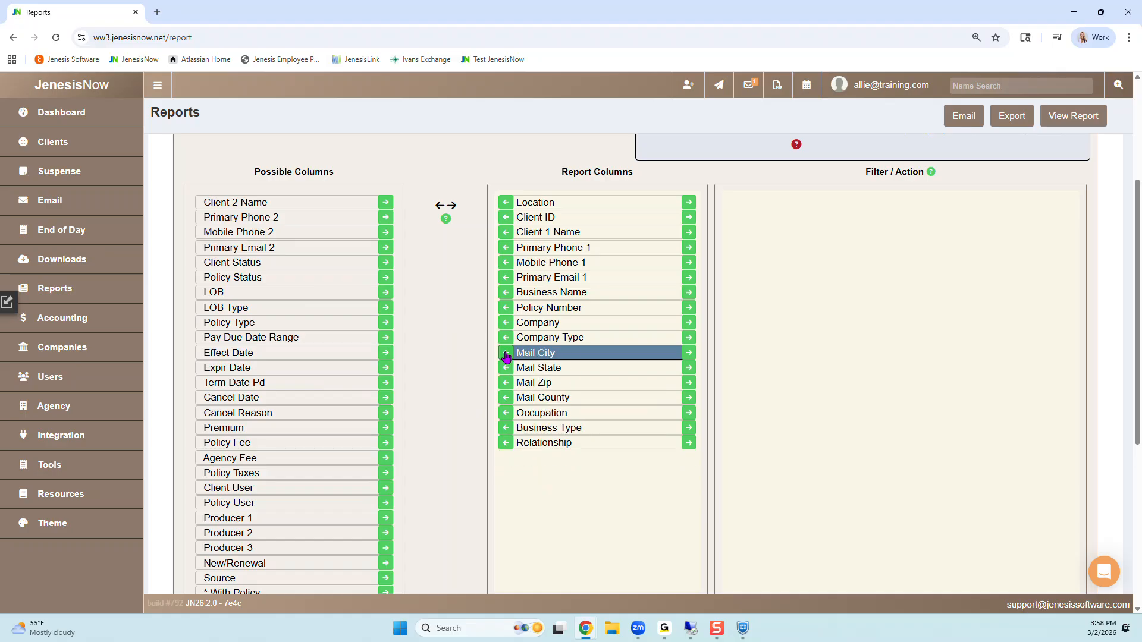
{"action": "left_click", "coordinate": [505, 353]}
{"action": "left_click", "coordinate": [504, 354]}
{"action": "left_click", "coordinate": [505, 354]}
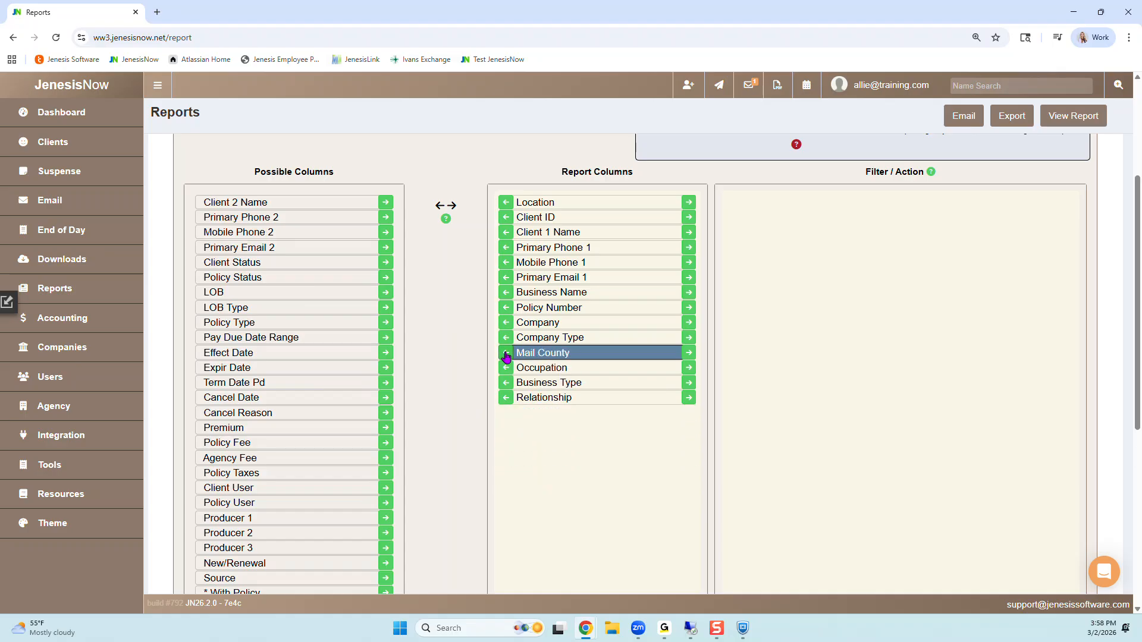
{"action": "left_click", "coordinate": [507, 355]}
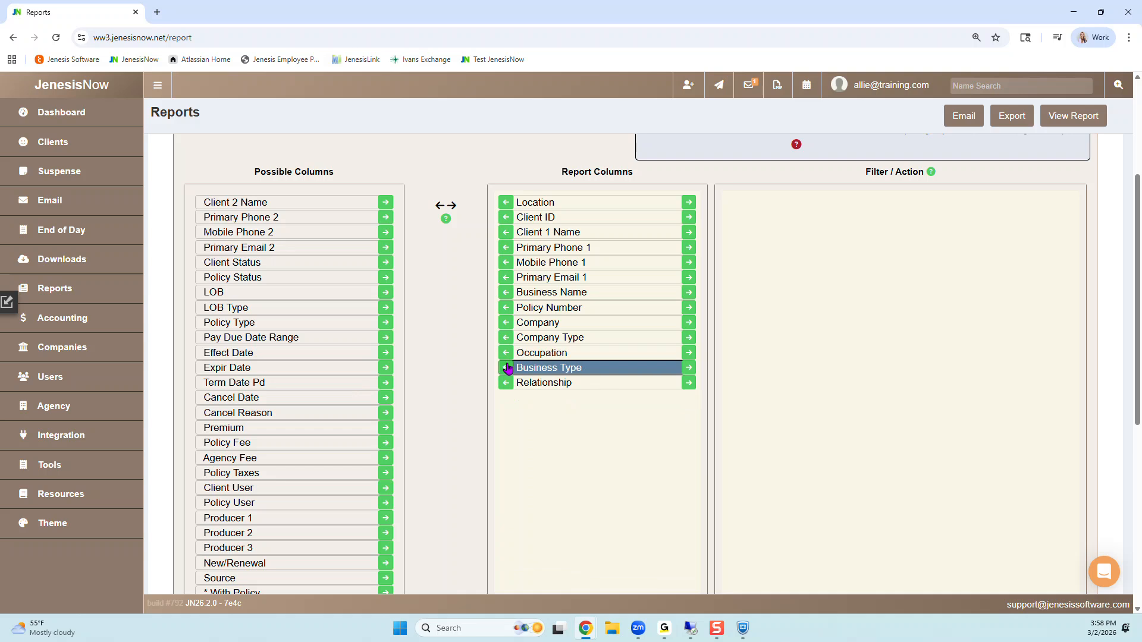
{"action": "left_click", "coordinate": [505, 355]}
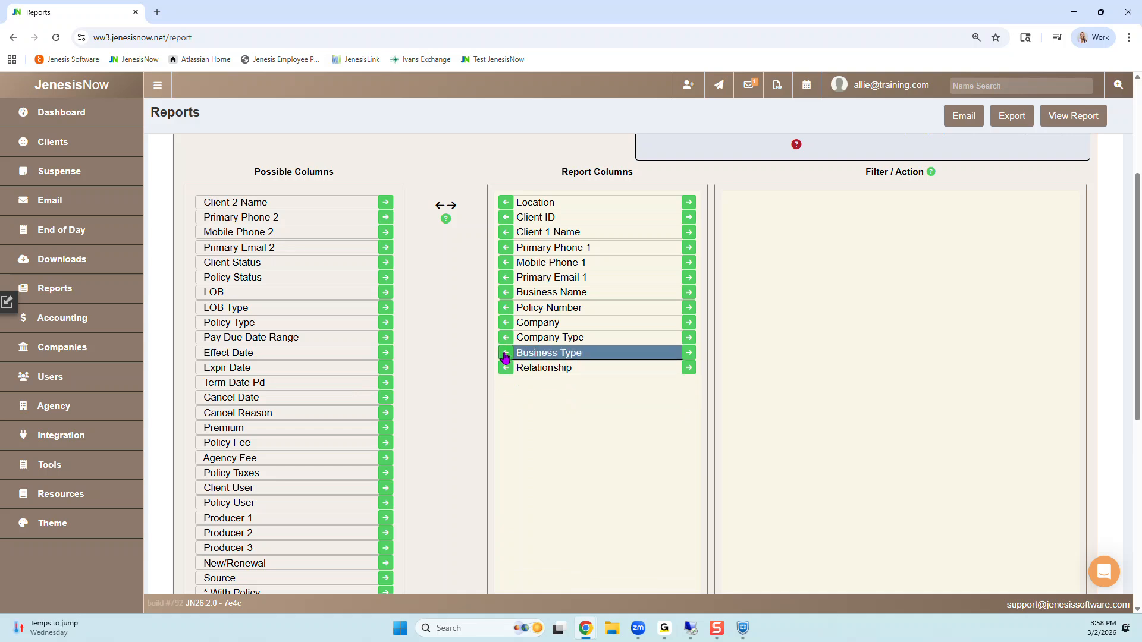
{"action": "left_click", "coordinate": [506, 368]}
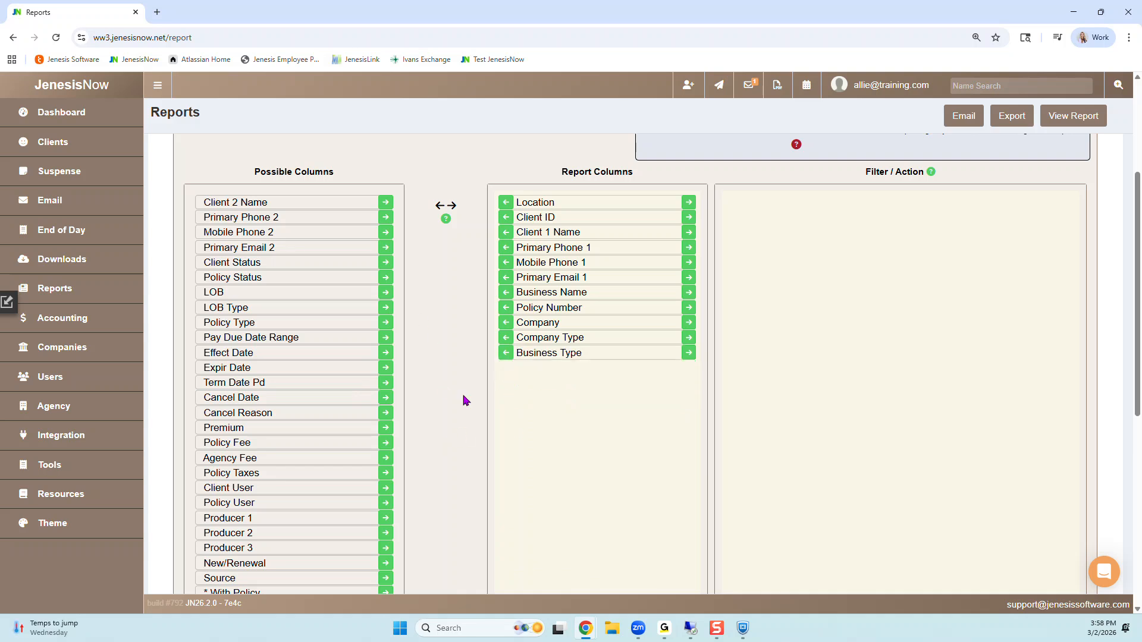
Step: Remove Location, Primary Phone 1, Mobile Phone 1 and Primary Email 1 from the report columns
{"action": "left_click", "coordinate": [506, 203]}
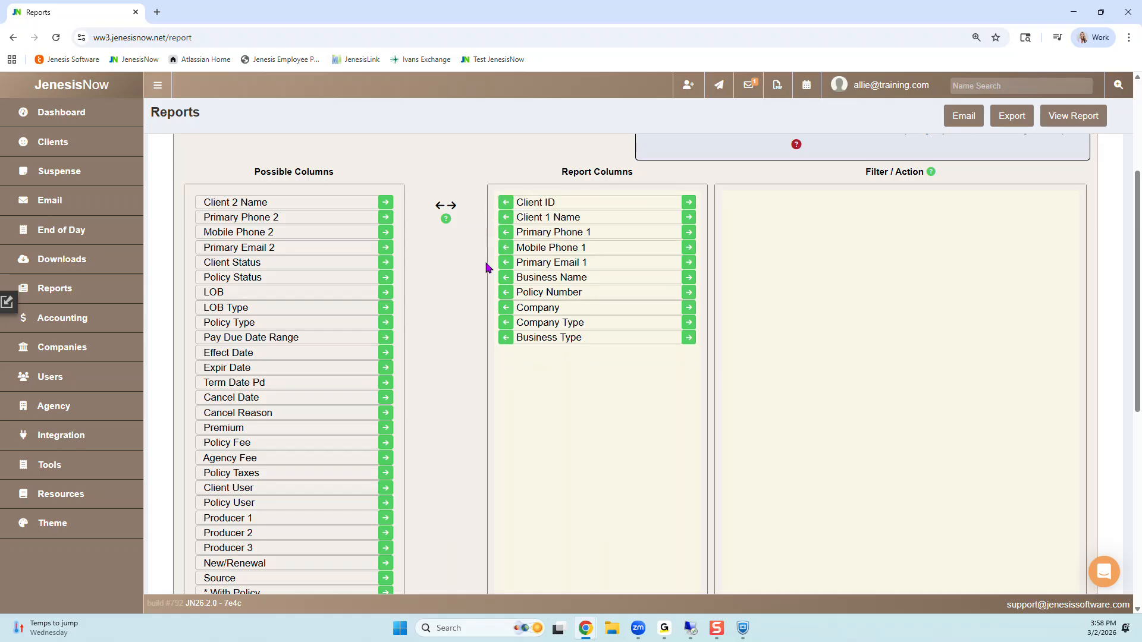
{"action": "left_click", "coordinate": [506, 233]}
{"action": "left_click", "coordinate": [506, 232]}
{"action": "left_click", "coordinate": [506, 232]}
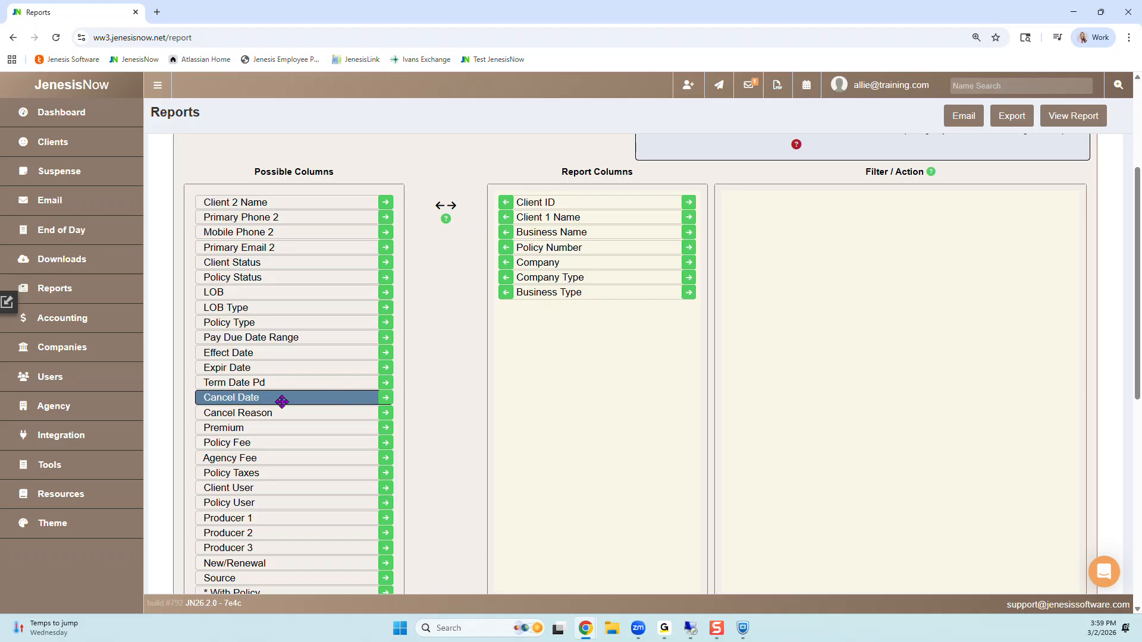
Step: Add New/Renewal, Effect Date and Premium to the report columns
{"action": "scroll", "coordinate": [284, 405], "scroll_direction": "down", "scroll_amount": 2}
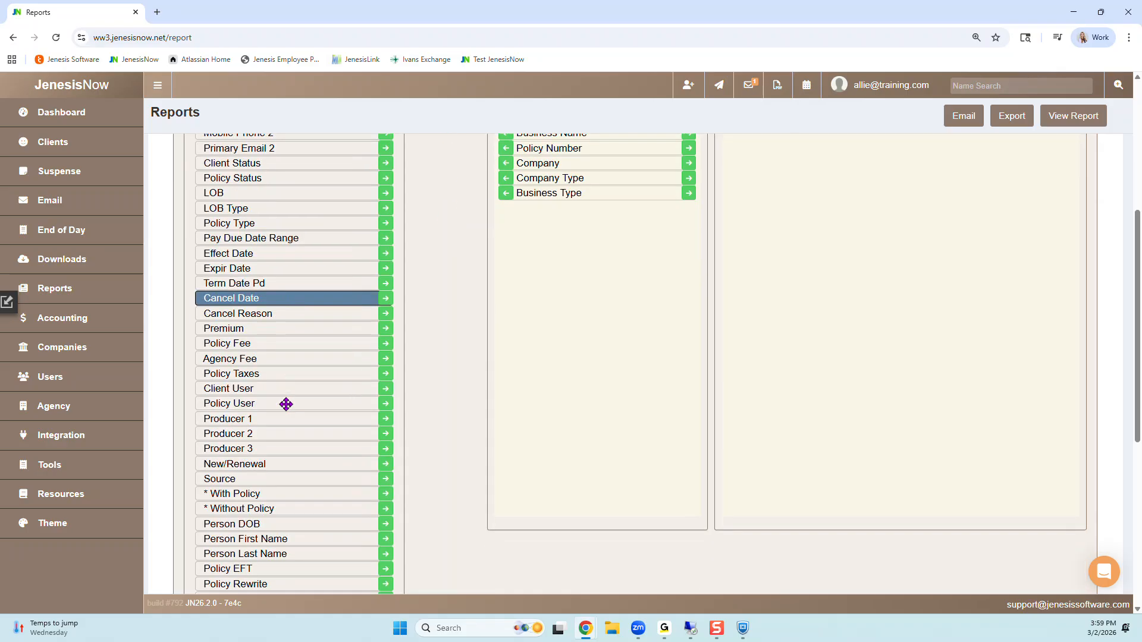
{"action": "scroll", "coordinate": [298, 293], "scroll_direction": "down", "scroll_amount": 3}
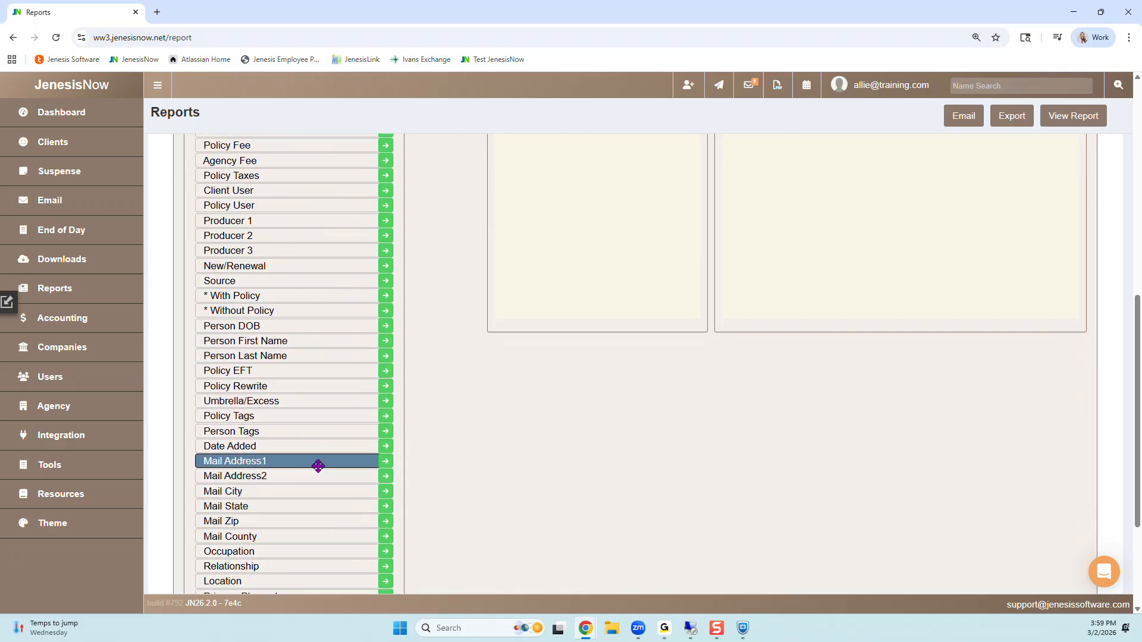
{"action": "left_click", "coordinate": [386, 267]}
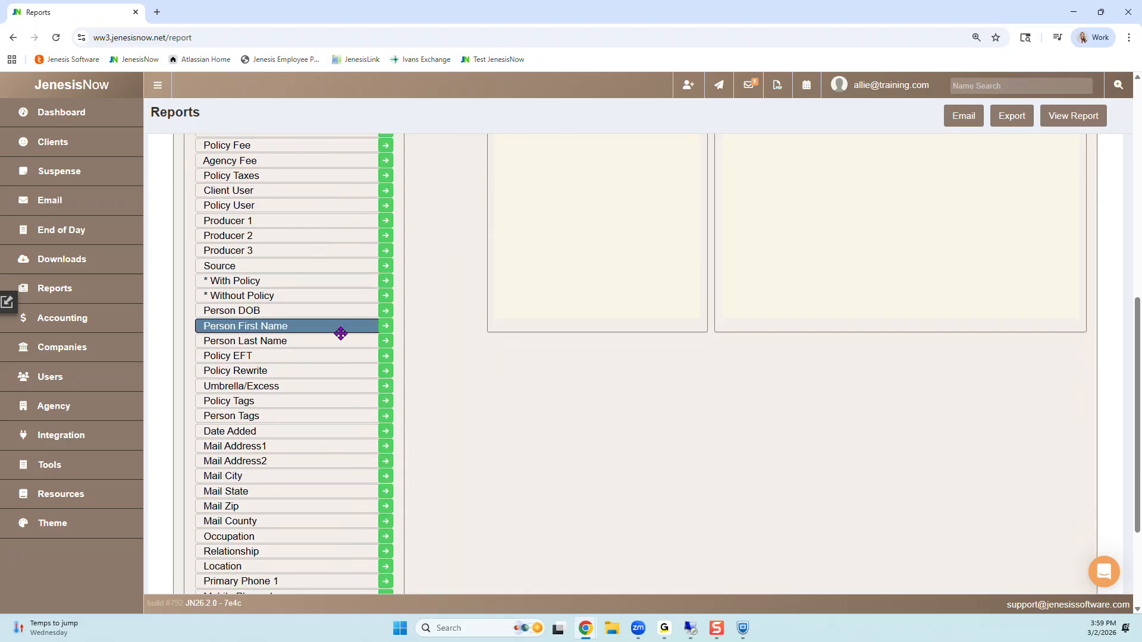
{"action": "scroll", "coordinate": [321, 364], "scroll_direction": "up", "scroll_amount": 2}
{"action": "scroll", "coordinate": [315, 322], "scroll_direction": "up", "scroll_amount": 2}
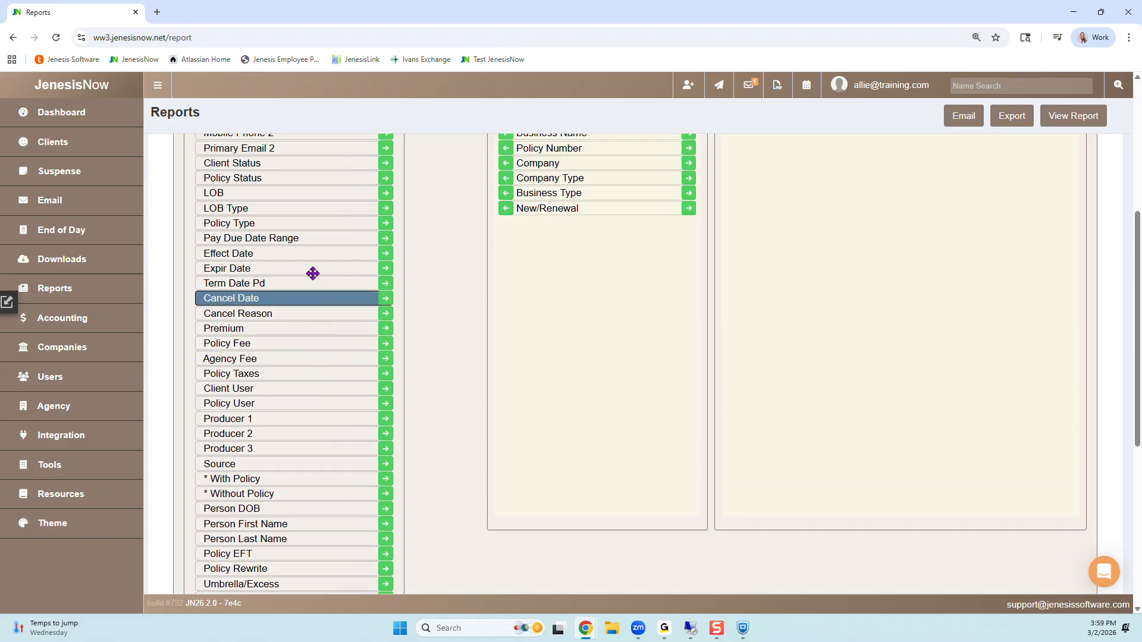
{"action": "left_click", "coordinate": [384, 254]}
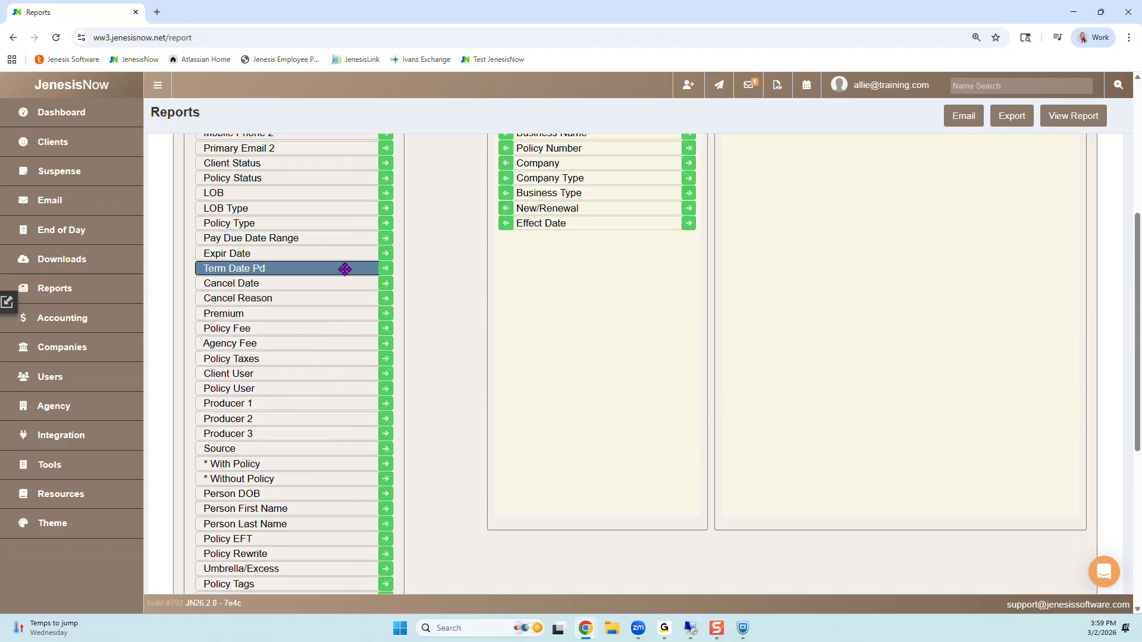
{"action": "scroll", "coordinate": [296, 250], "scroll_direction": "down", "scroll_amount": 4}
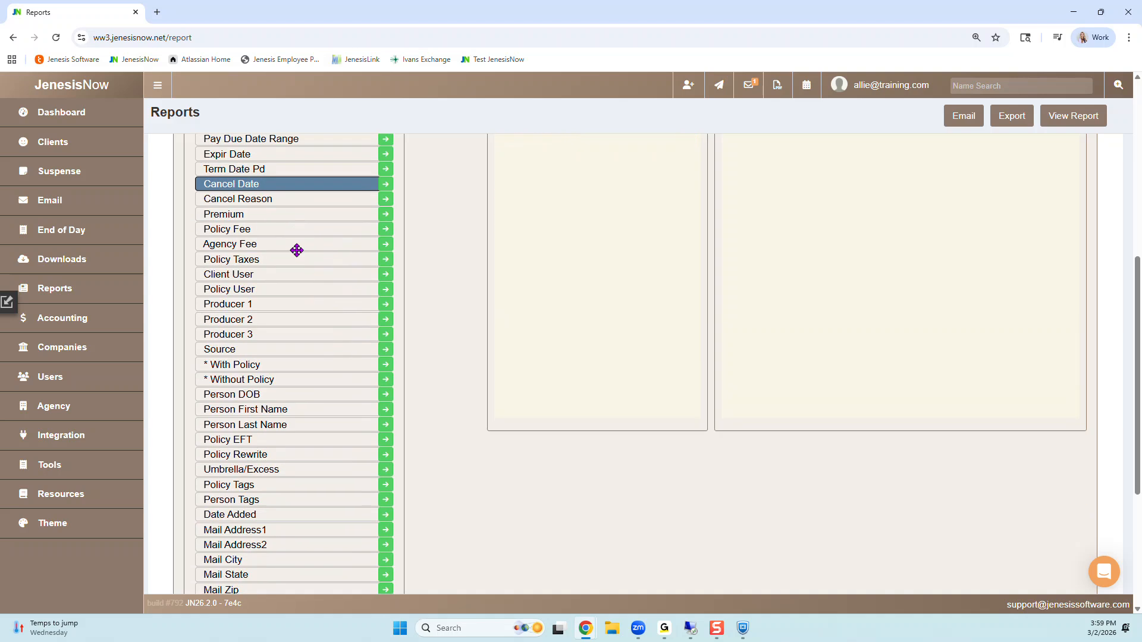
{"action": "scroll", "coordinate": [295, 270], "scroll_direction": "up", "scroll_amount": 6}
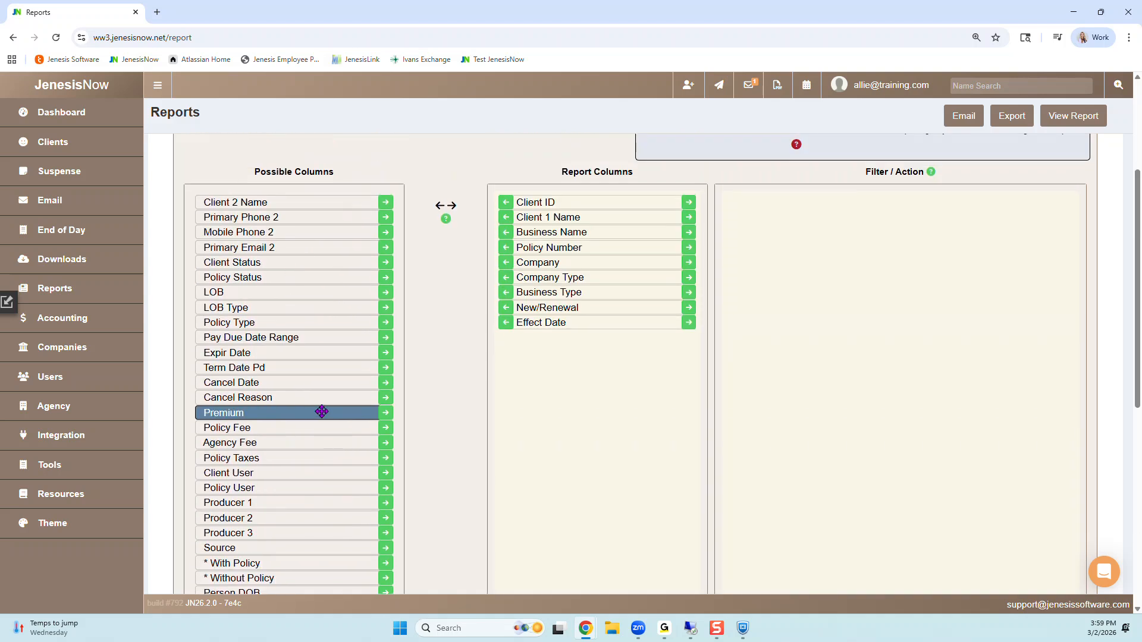
{"action": "left_click", "coordinate": [386, 413]}
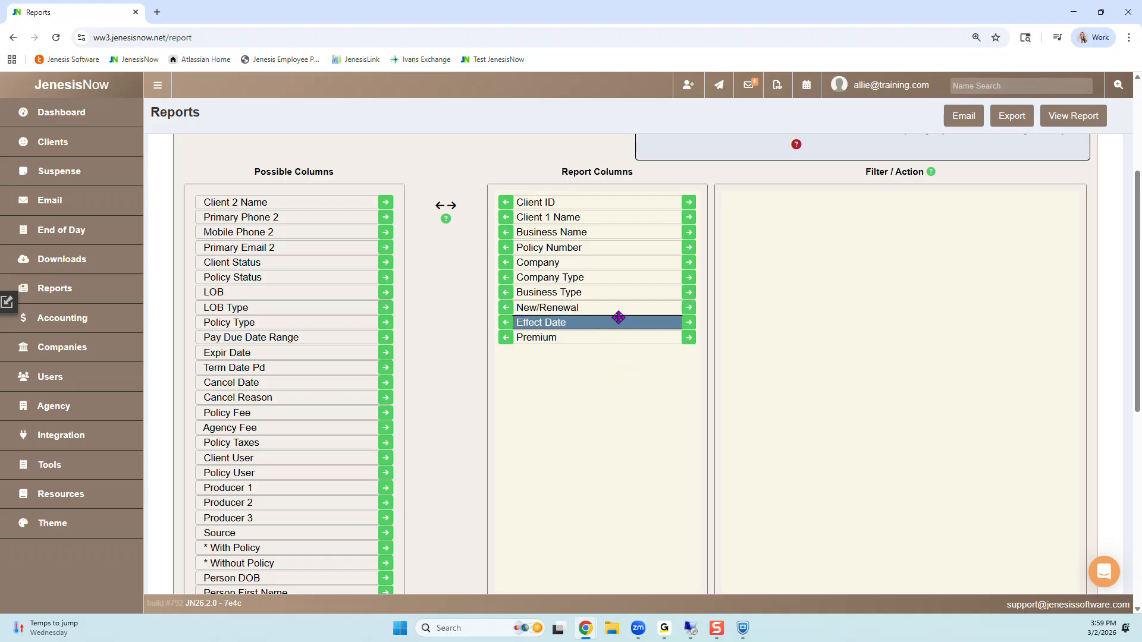
Step: Add filters for Effect Date, Company, Premium and New/Renewal, and include Policy Status as both a report column and a filter
{"action": "left_click", "coordinate": [687, 326]}
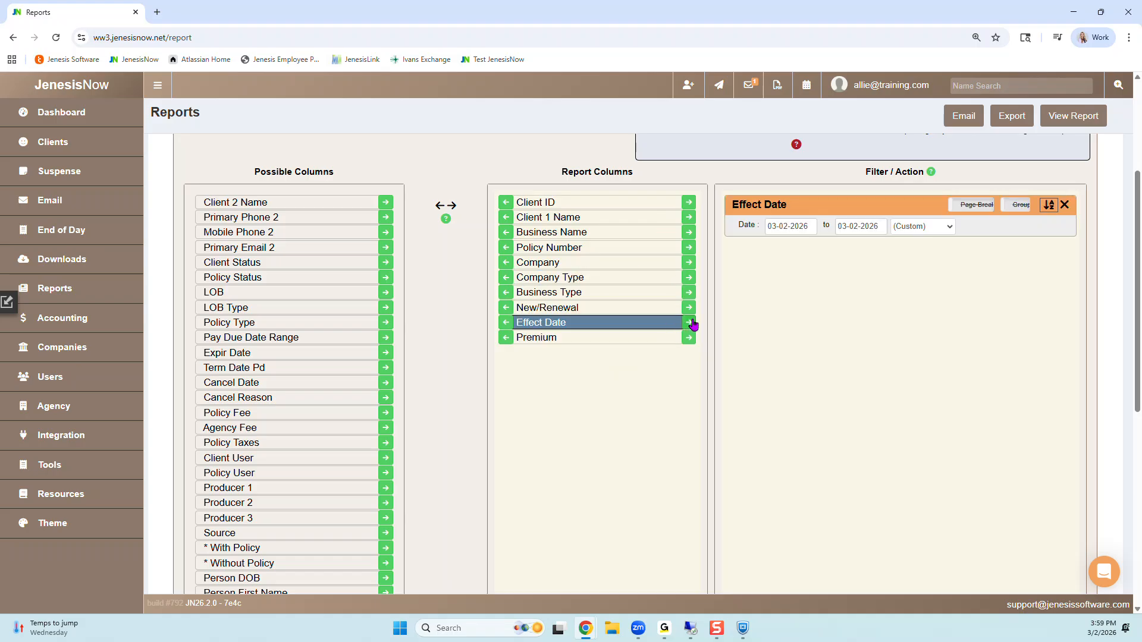
{"action": "left_click", "coordinate": [688, 264]}
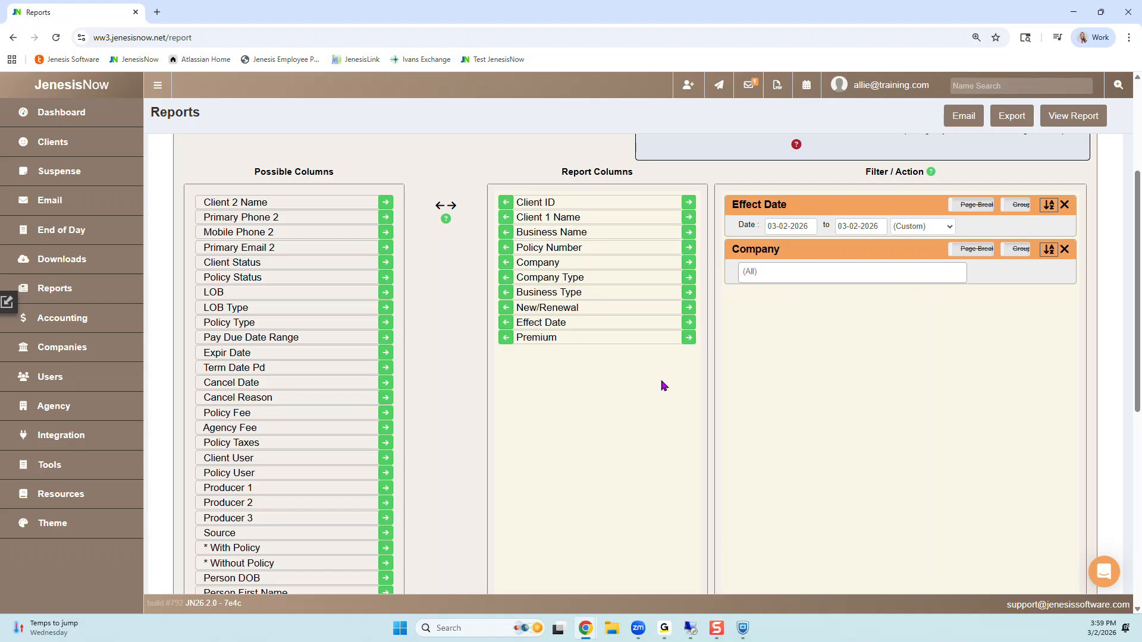
{"action": "left_click", "coordinate": [687, 338]}
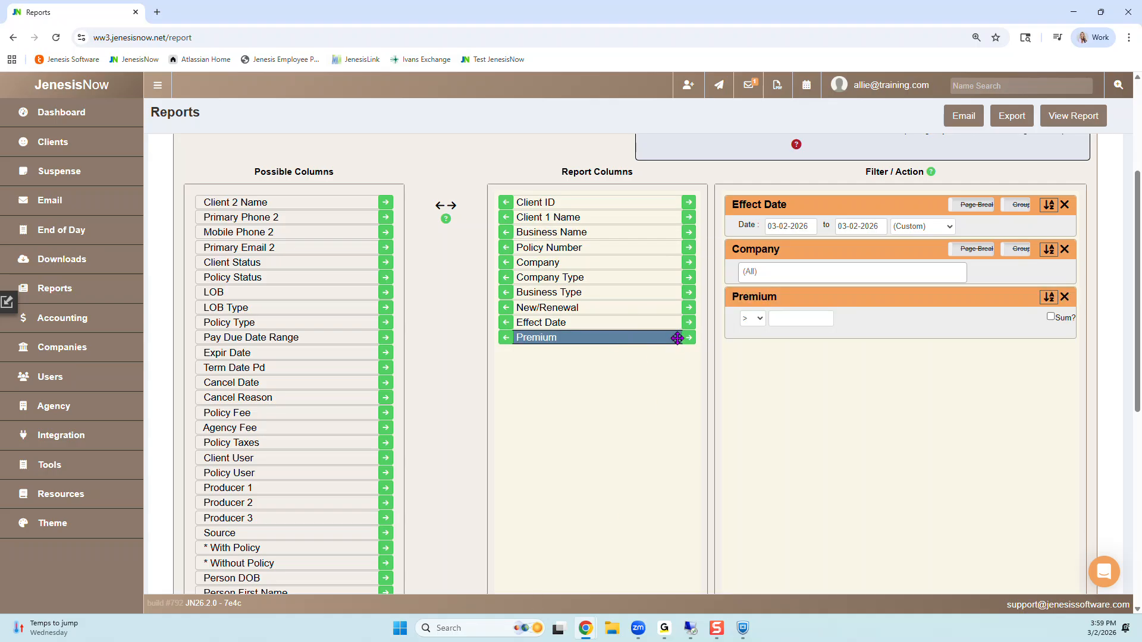
{"action": "left_click", "coordinate": [689, 308]}
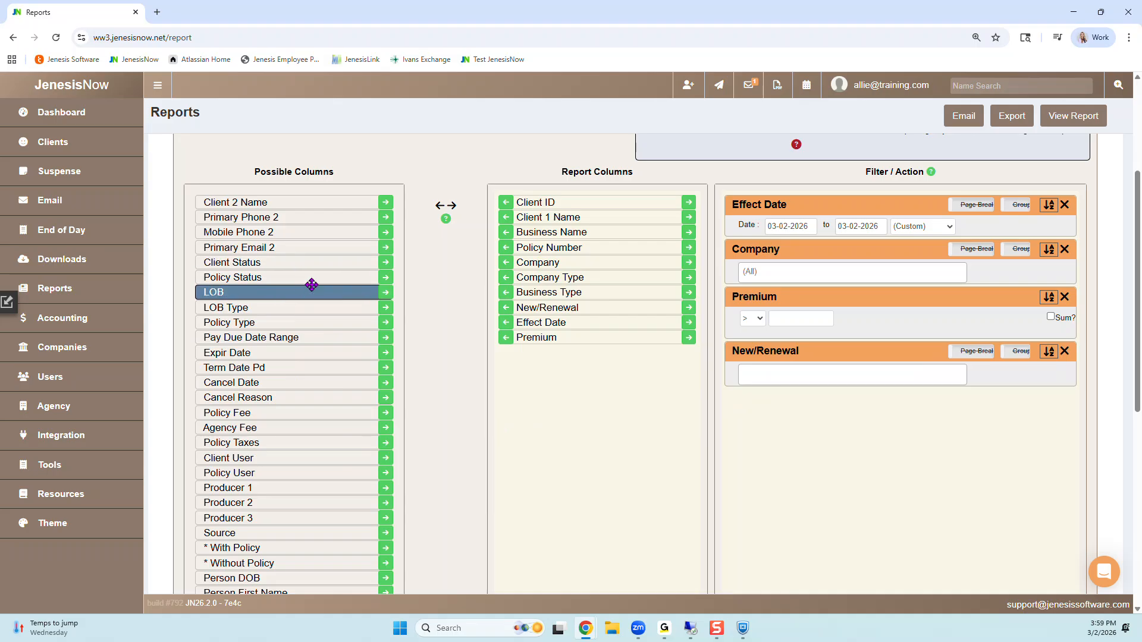
{"action": "left_click", "coordinate": [385, 277]}
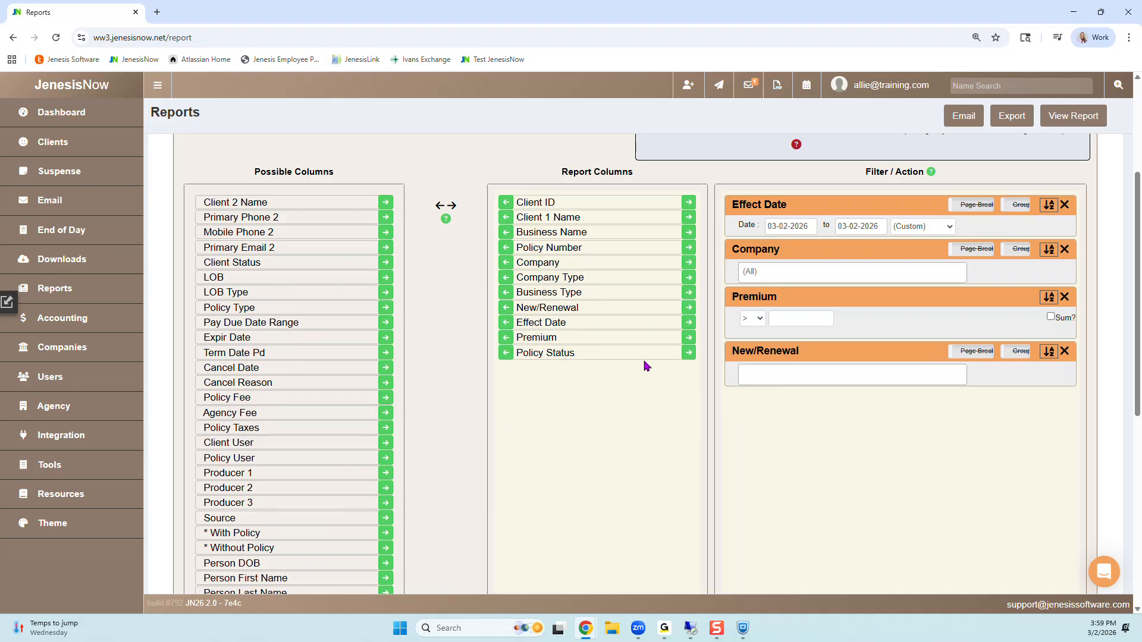
{"action": "left_click", "coordinate": [689, 352]}
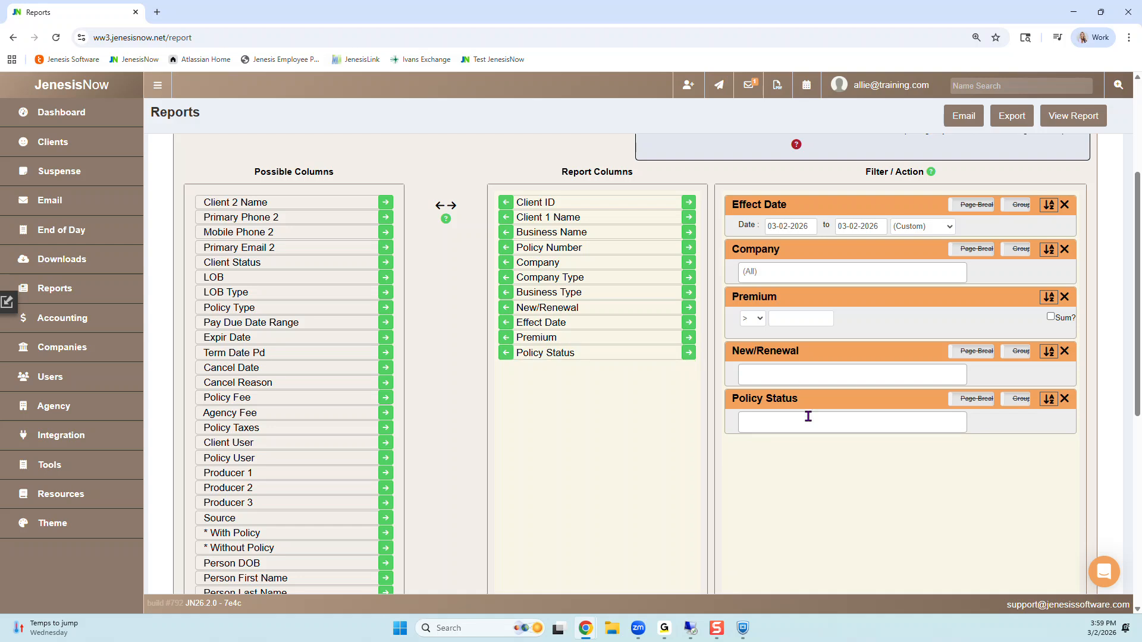
Step: Set the Effect Date filter to Last Year, covering 01-01-2025 to 12-31-2025
{"action": "left_click", "coordinate": [922, 226]}
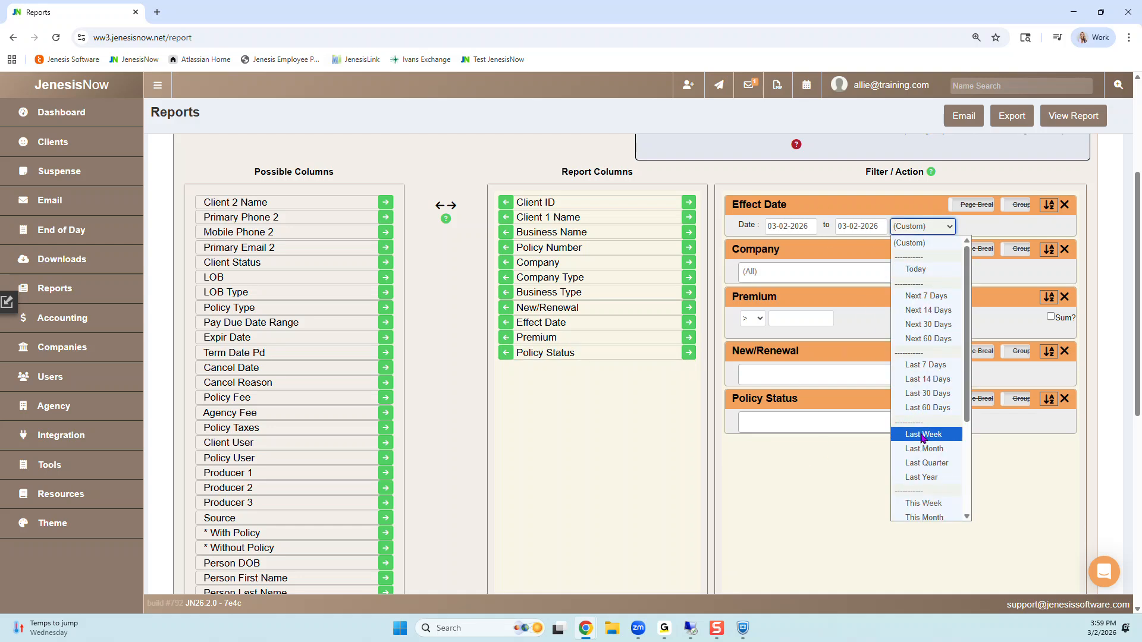
{"action": "left_click", "coordinate": [920, 477]}
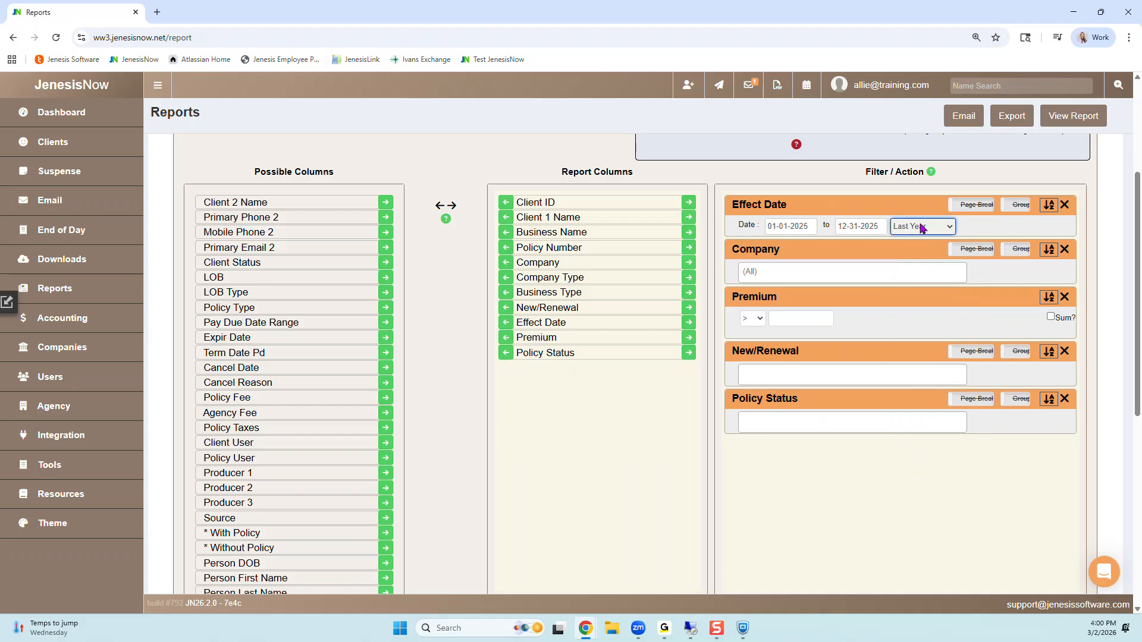
{"action": "left_click", "coordinate": [948, 231]}
{"action": "left_click", "coordinate": [948, 231]}
{"action": "left_click", "coordinate": [806, 226]}
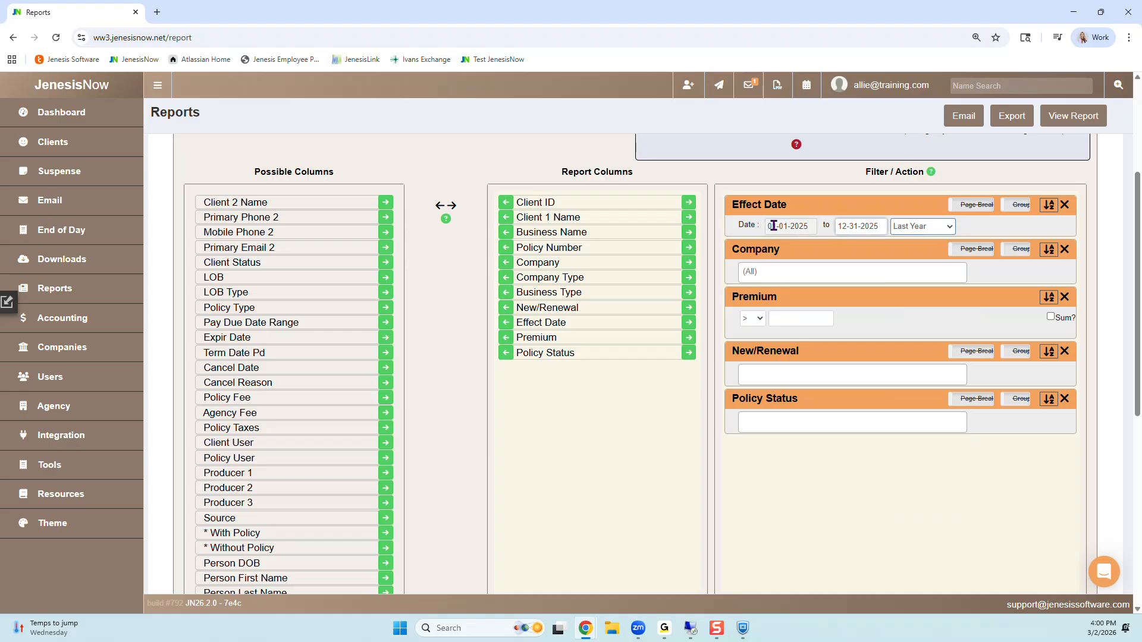
{"action": "left_click", "coordinate": [783, 229]}
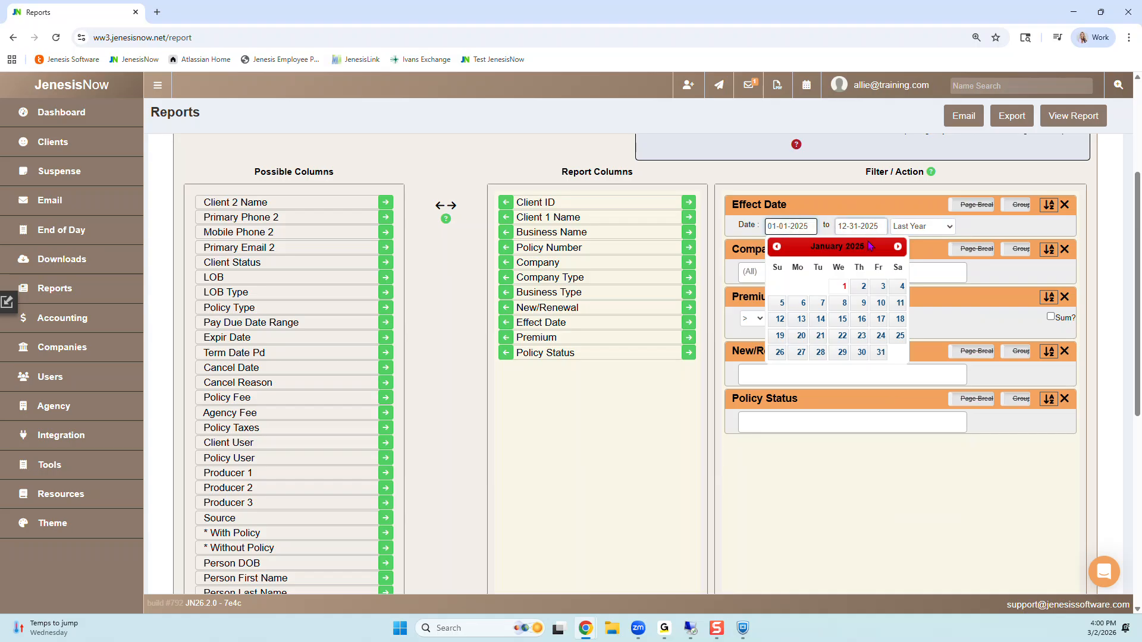
{"action": "left_click", "coordinate": [761, 231]}
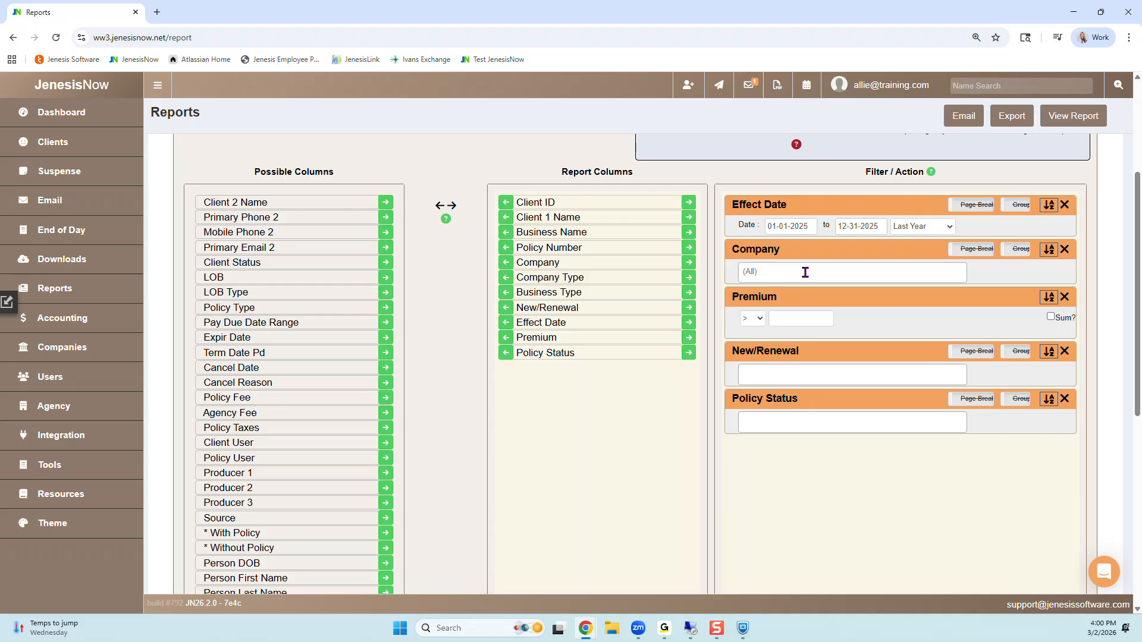
Step: Group the report by Company with Premium summed, and limit New/Renewal to New
{"action": "left_click", "coordinate": [1024, 251]}
{"action": "left_click", "coordinate": [784, 376]}
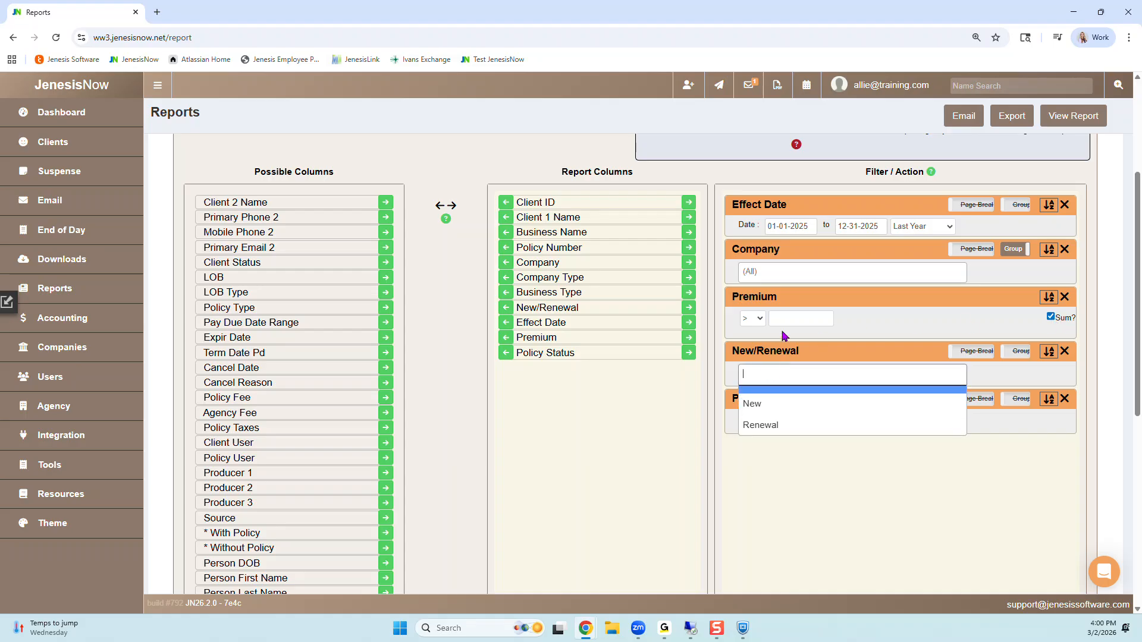
{"action": "left_click", "coordinate": [754, 404]}
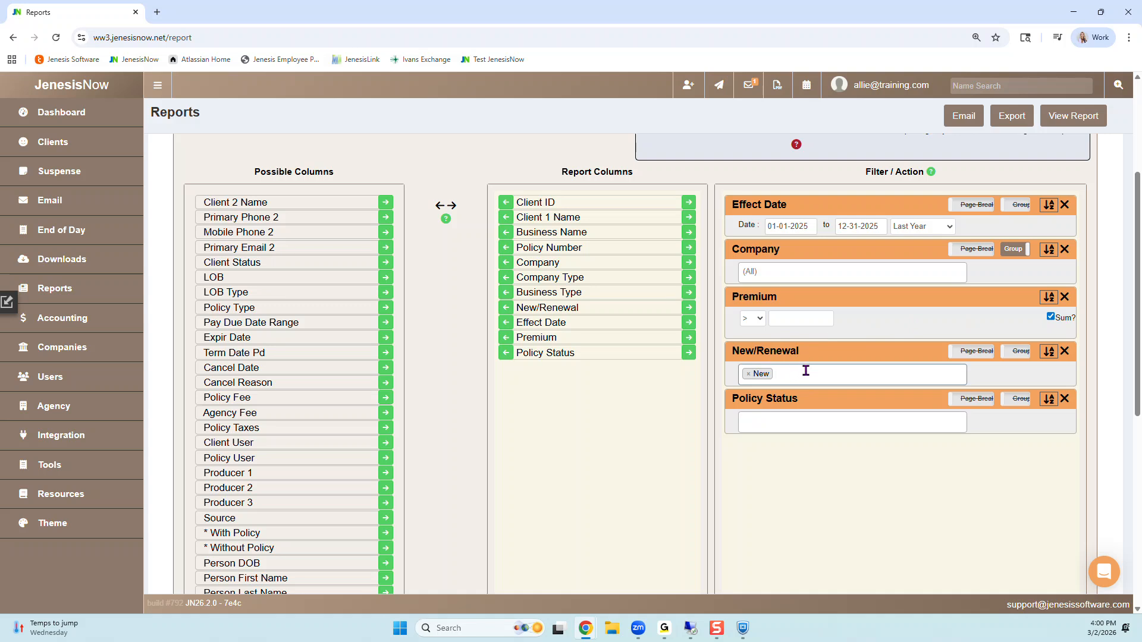
Step: Limit Policy Status to Active and view the report
{"action": "left_click", "coordinate": [763, 424]}
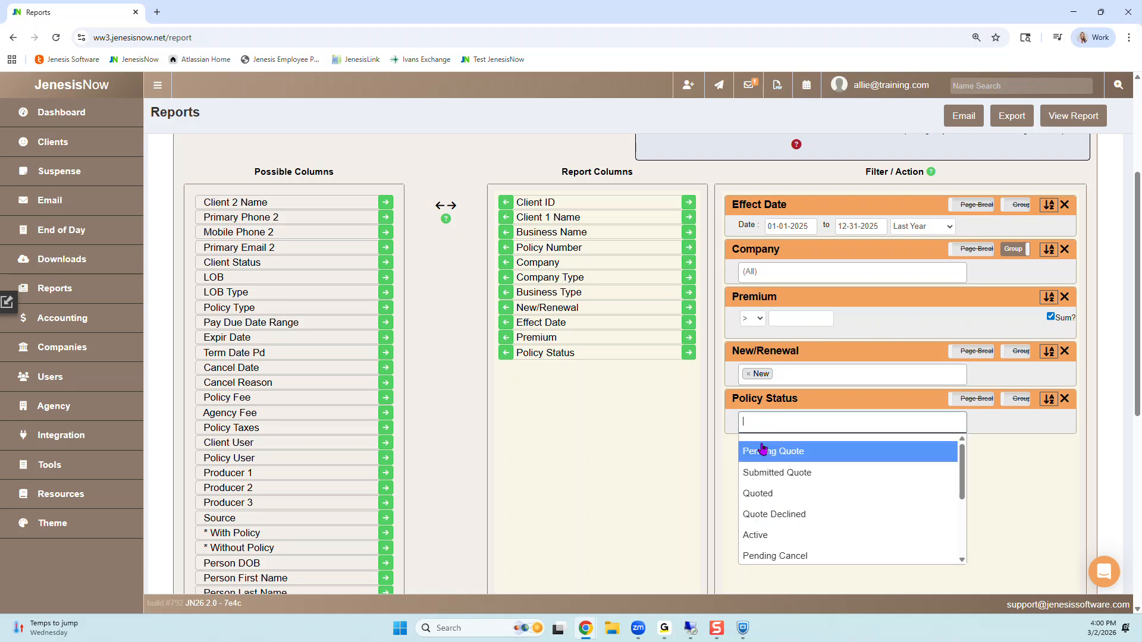
{"action": "left_click", "coordinate": [754, 534]}
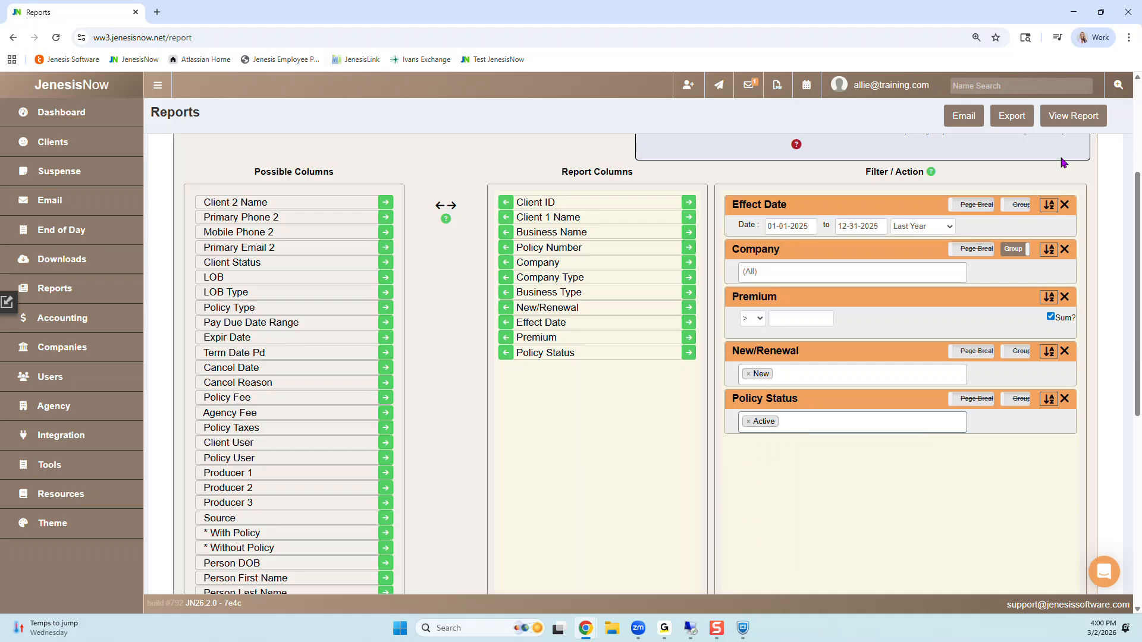
{"action": "left_click", "coordinate": [1085, 117]}
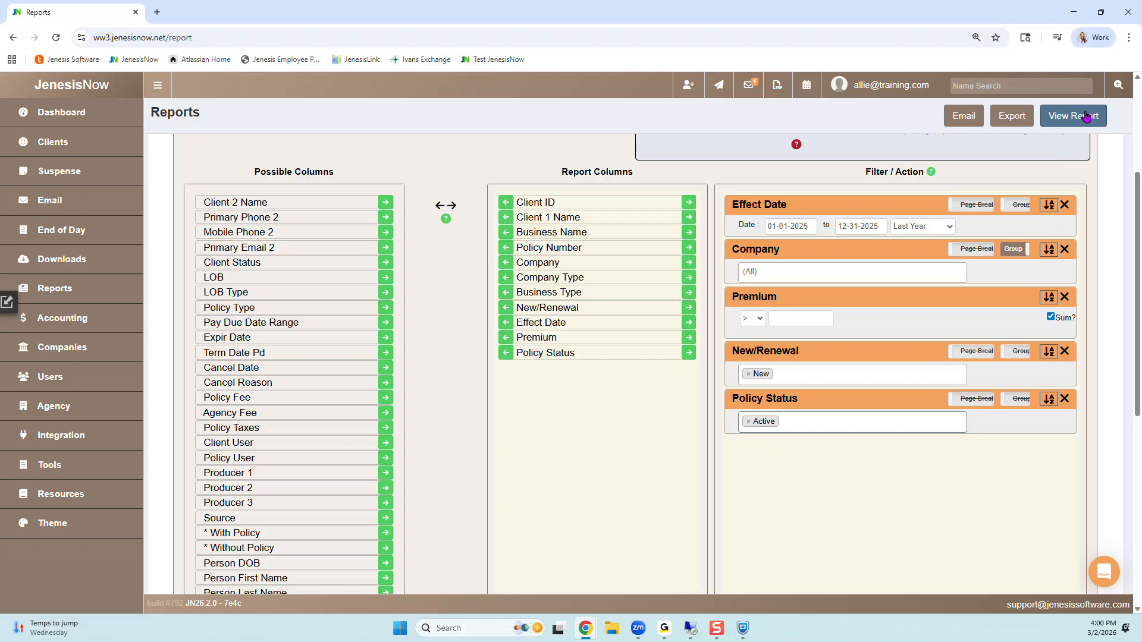
Step: Run the report and examine the premium totals for each company group and the grand totals at its end
{"action": "left_click", "coordinate": [1084, 116]}
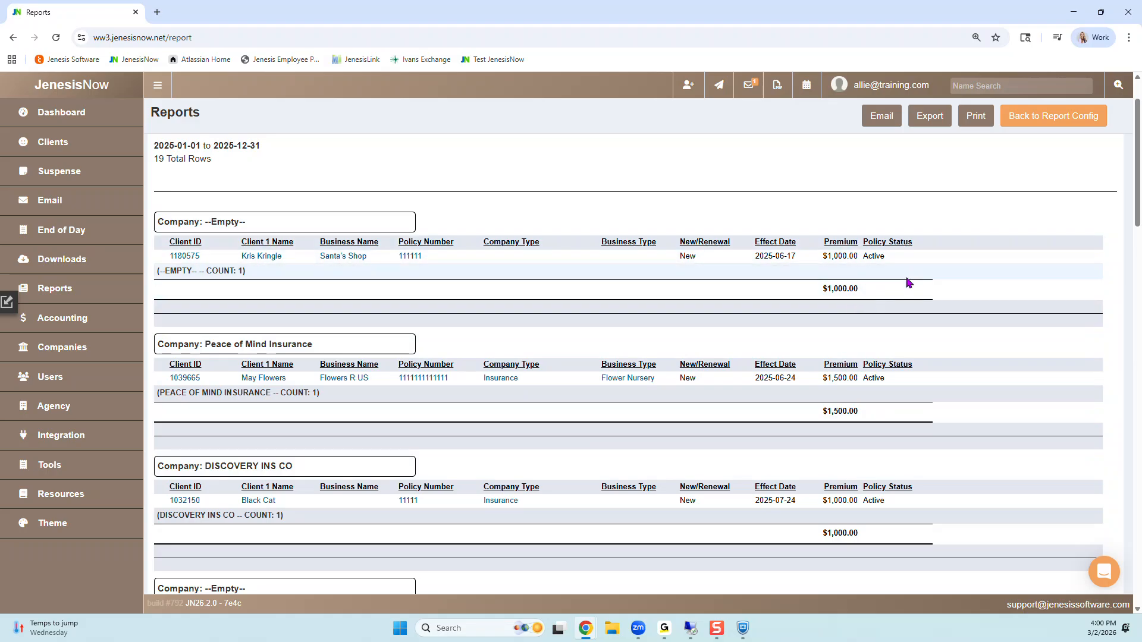
{"action": "scroll", "coordinate": [866, 307], "scroll_direction": "down", "scroll_amount": 15}
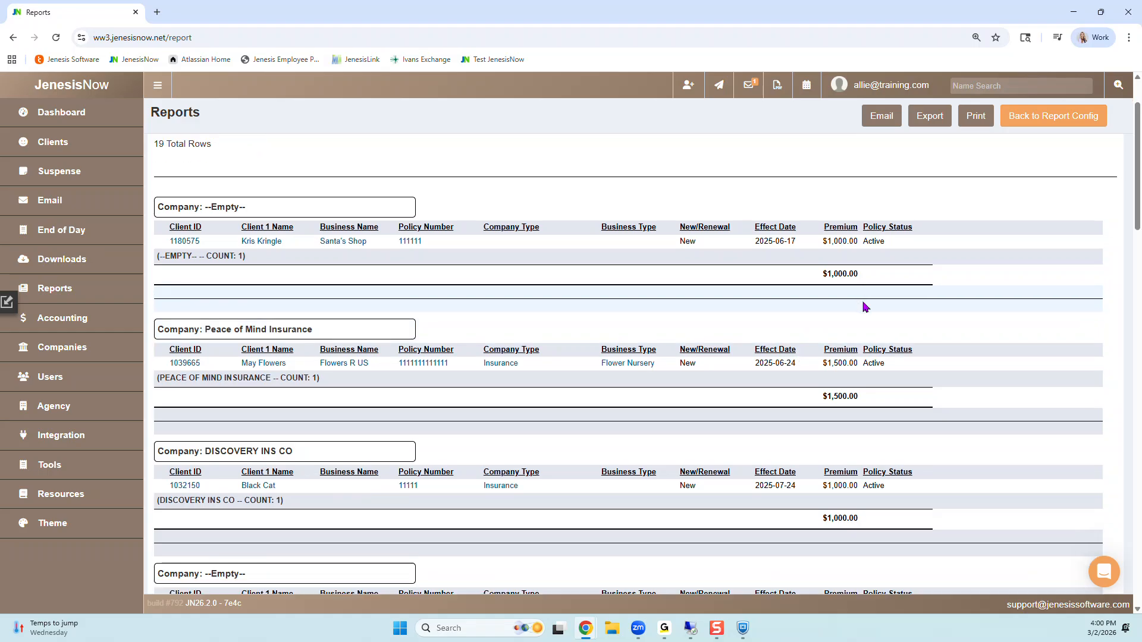
{"action": "scroll", "coordinate": [866, 307], "scroll_direction": "down", "scroll_amount": 15}
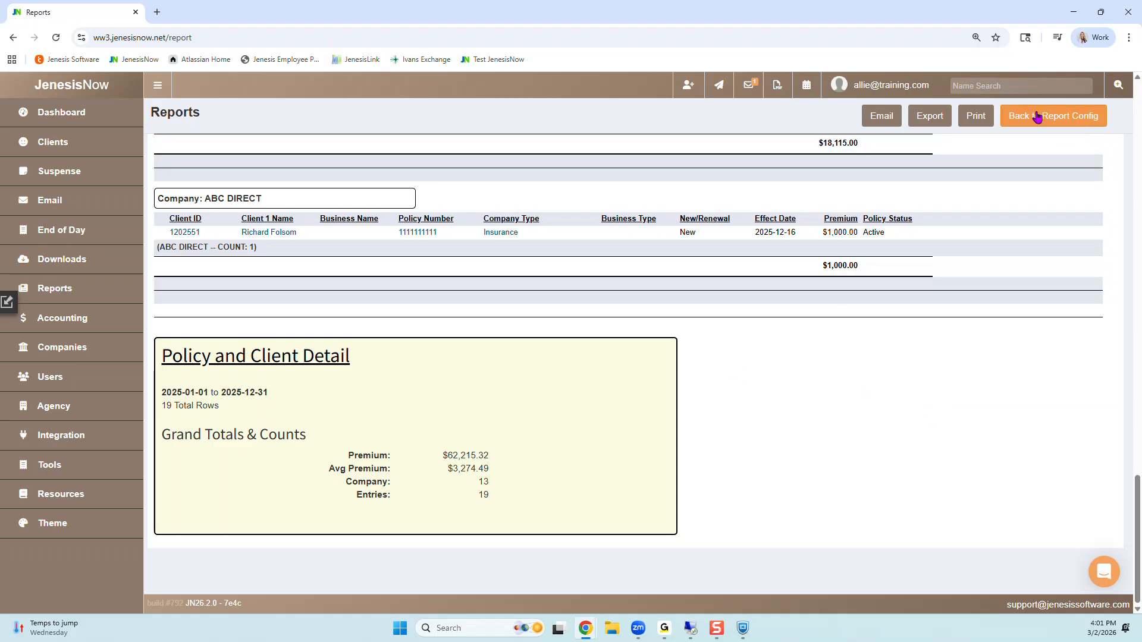
Step: Return to the report configuration and memorize the report under the name "New Business Premium Totals by Company"
{"action": "left_click", "coordinate": [1059, 120]}
{"action": "left_click", "coordinate": [830, 190]}
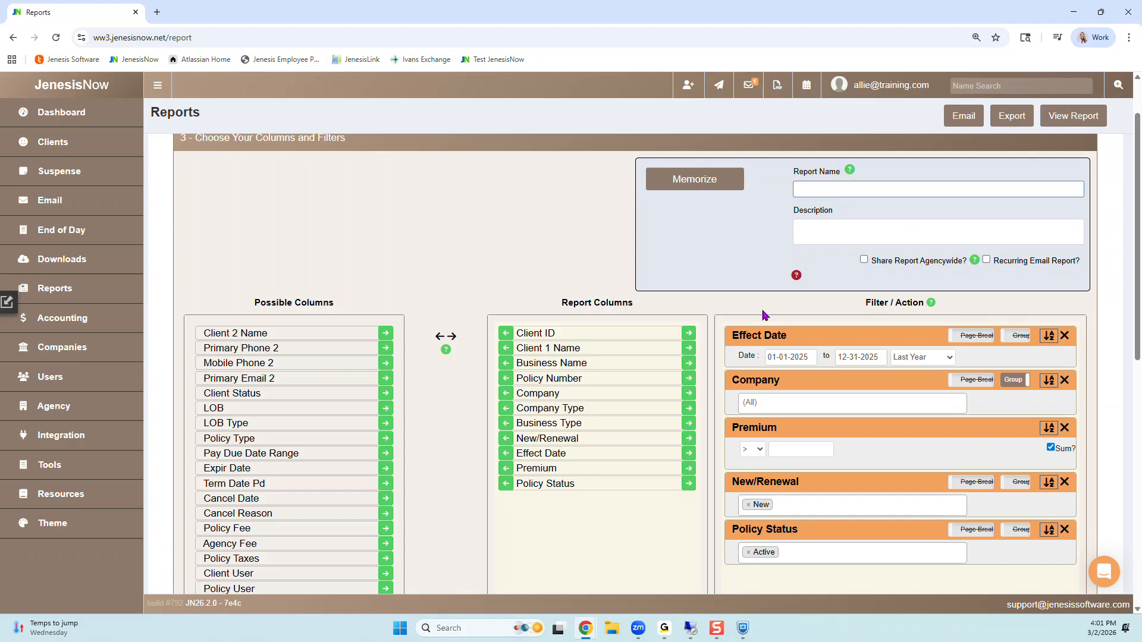
{"action": "type", "text": "New Business Premium Totals by Company"}
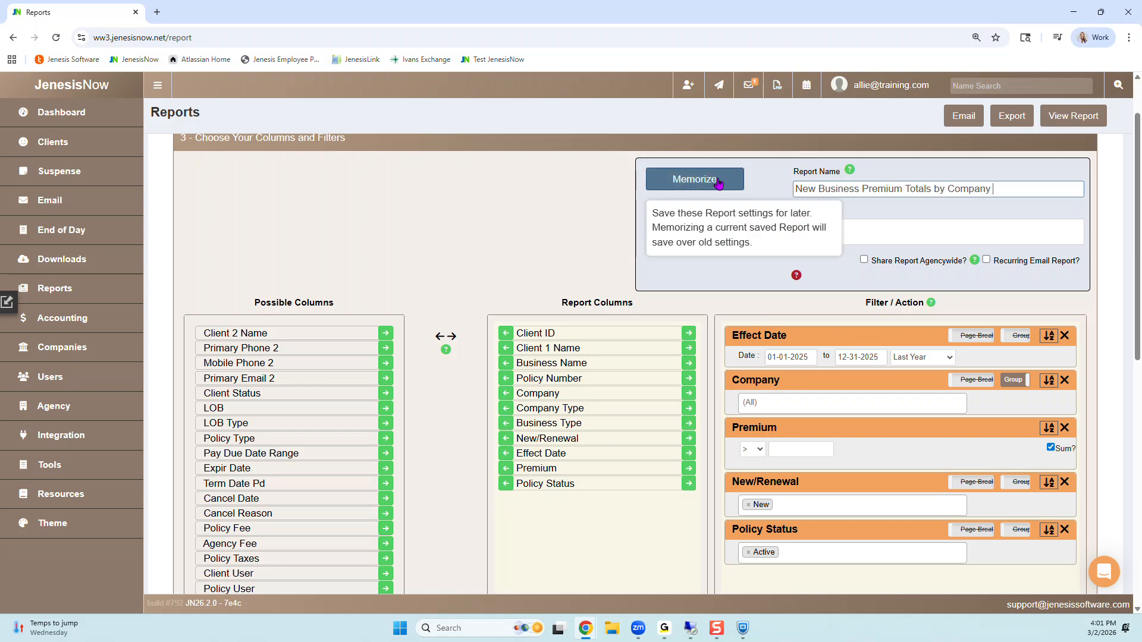
{"action": "left_click", "coordinate": [688, 179]}
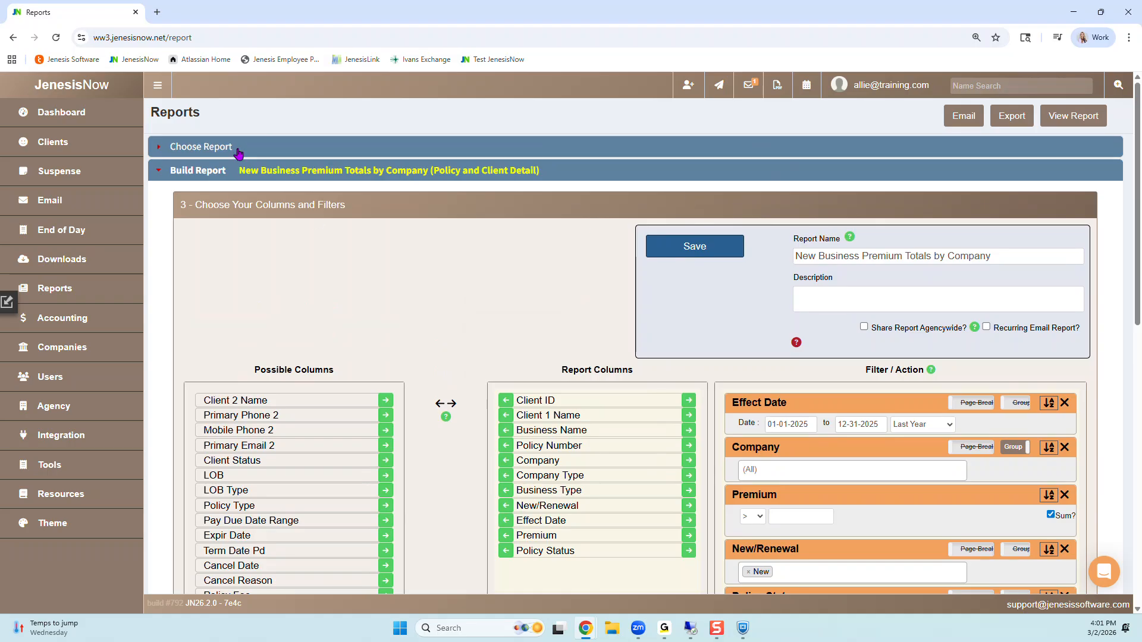
Step: Reopen the report selection and locate New Business Premium Totals by Company among the memorized reports
{"action": "left_click", "coordinate": [179, 148]}
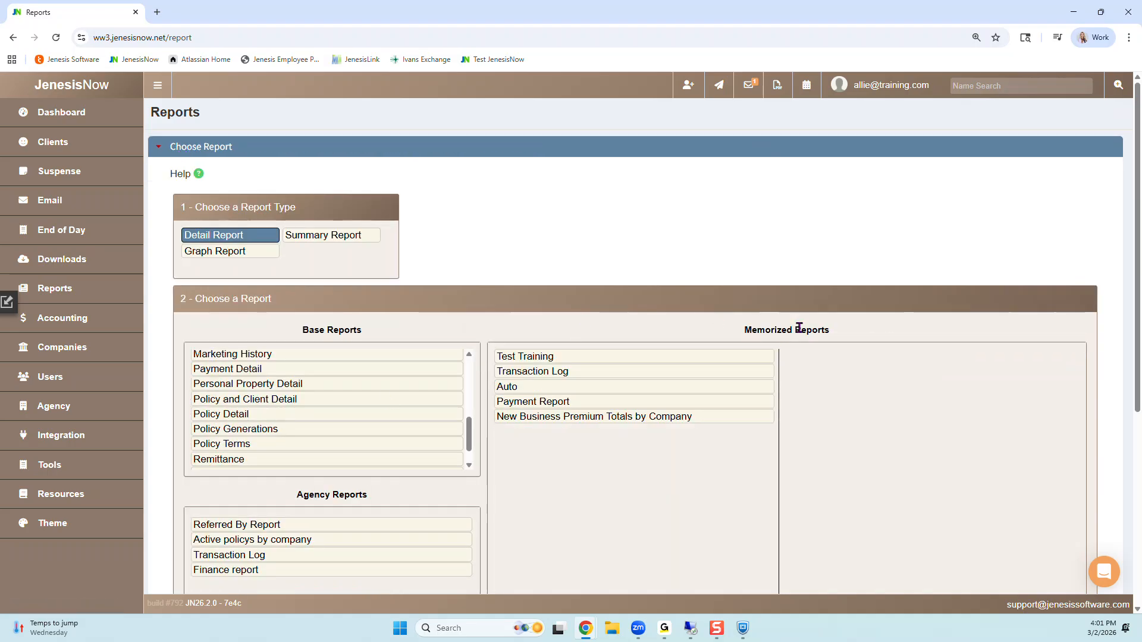
{"action": "scroll", "coordinate": [602, 355], "scroll_direction": "down", "scroll_amount": 2}
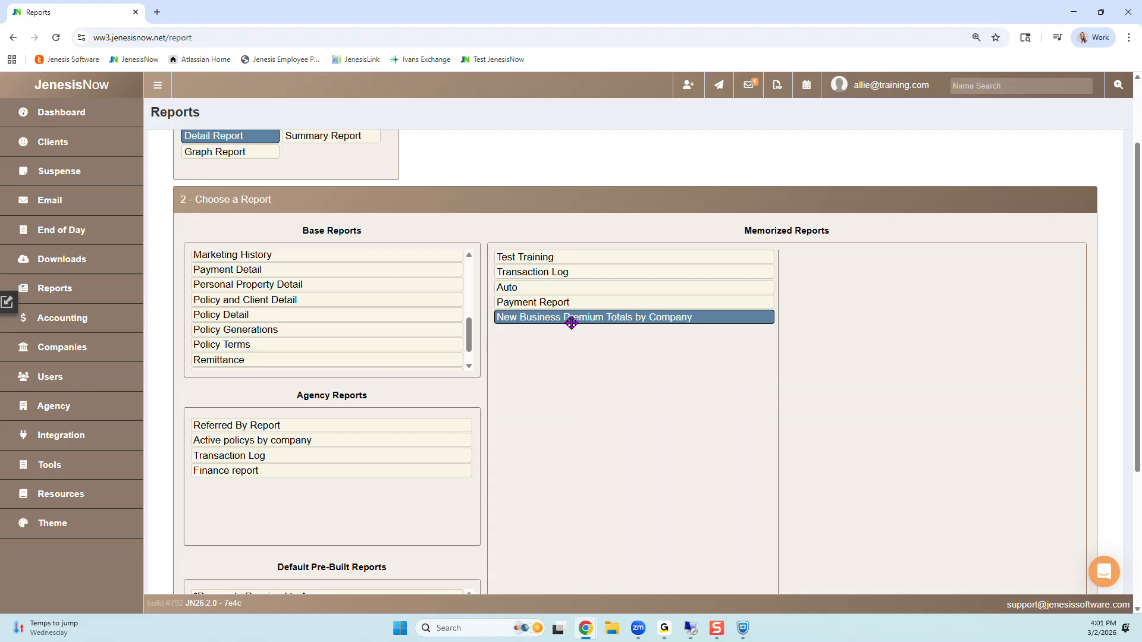